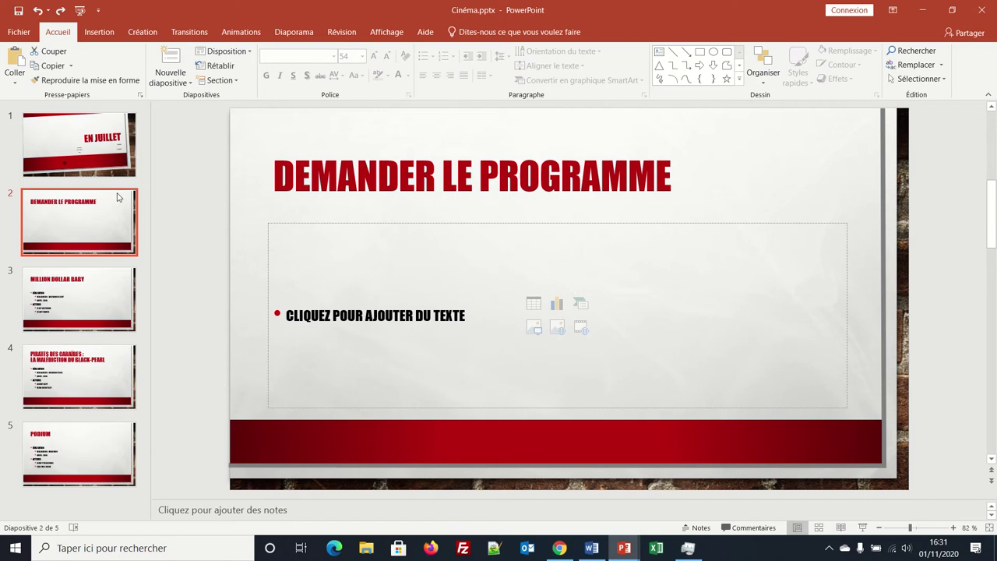
Switch the Cinéma presentation to Slide Master view (Affichage > Masque des diapositives).
{"action": "left_click", "coordinate": [382, 38]}
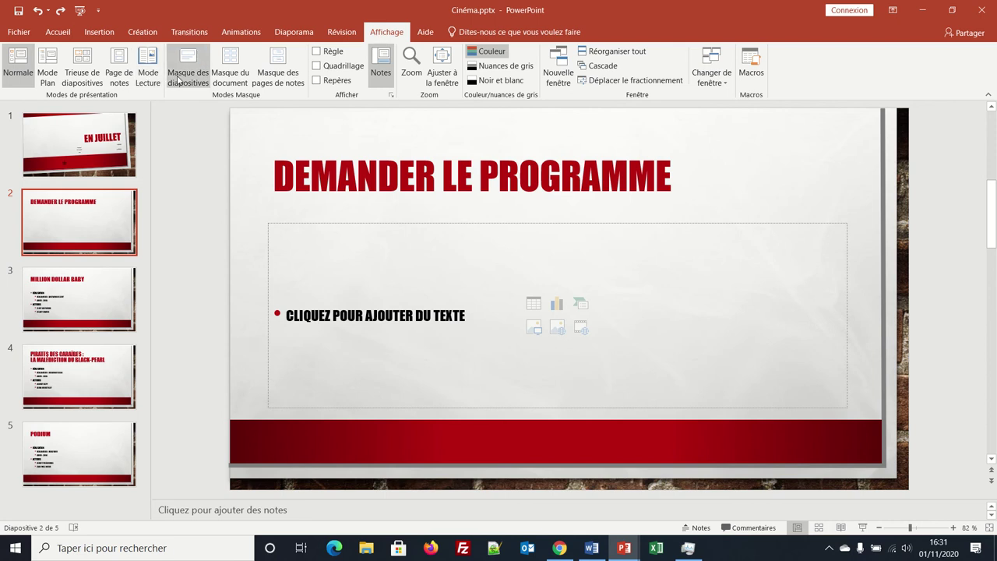
{"action": "left_click", "coordinate": [177, 78]}
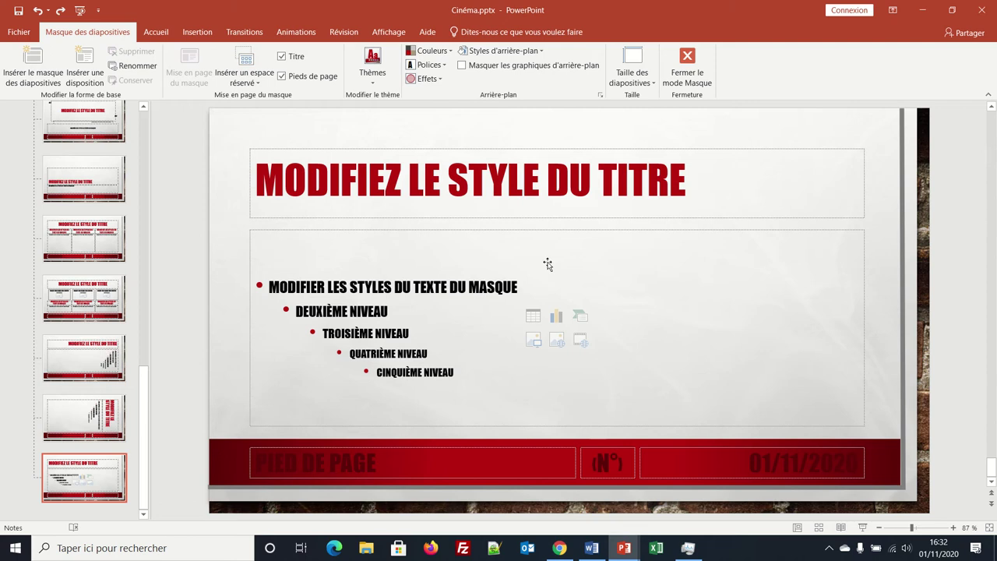
Color the master title 'MODIFIEZ LE STYLE DU TITRE' Bleu-vert, Accentuation4 instead of red.
{"action": "left_click_drag", "start_coordinate": [684, 182], "coordinate": [352, 184]}
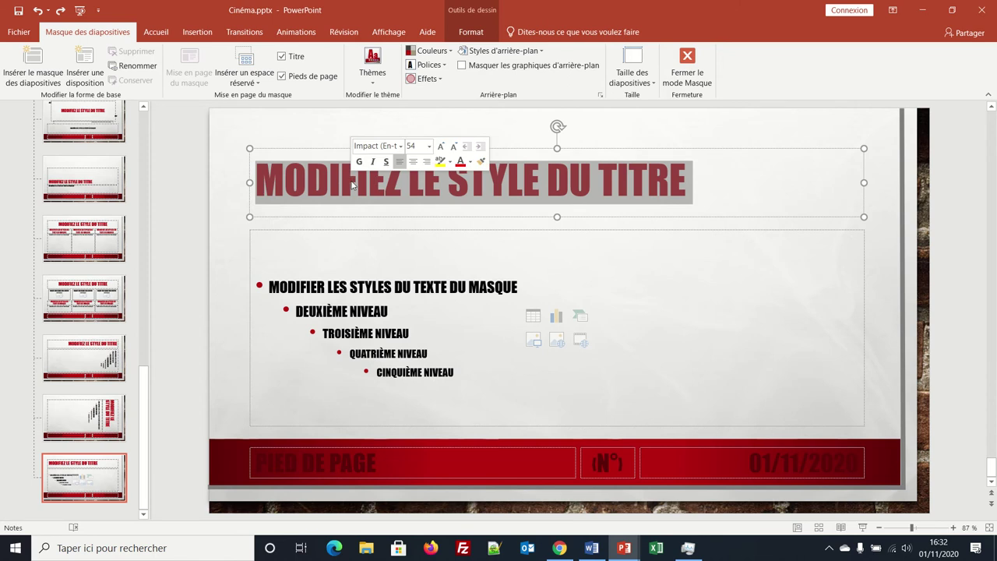
{"action": "left_click", "coordinate": [166, 35]}
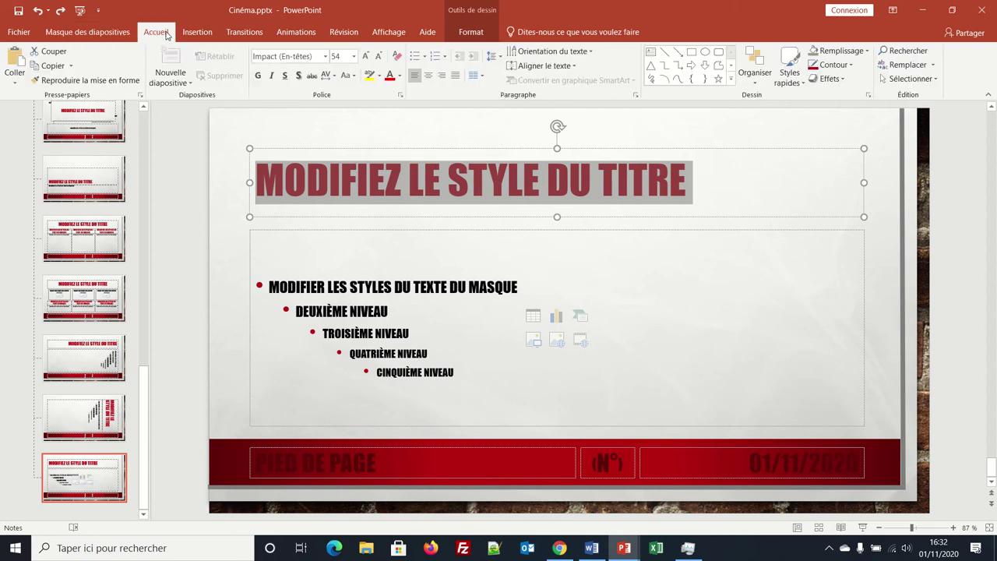
{"action": "left_click", "coordinate": [399, 76]}
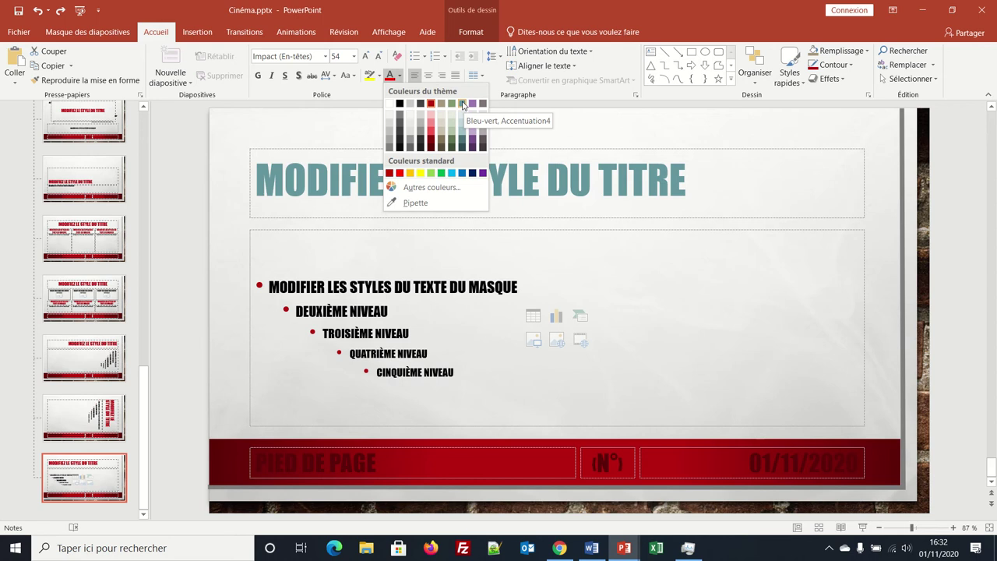
{"action": "left_click", "coordinate": [463, 103]}
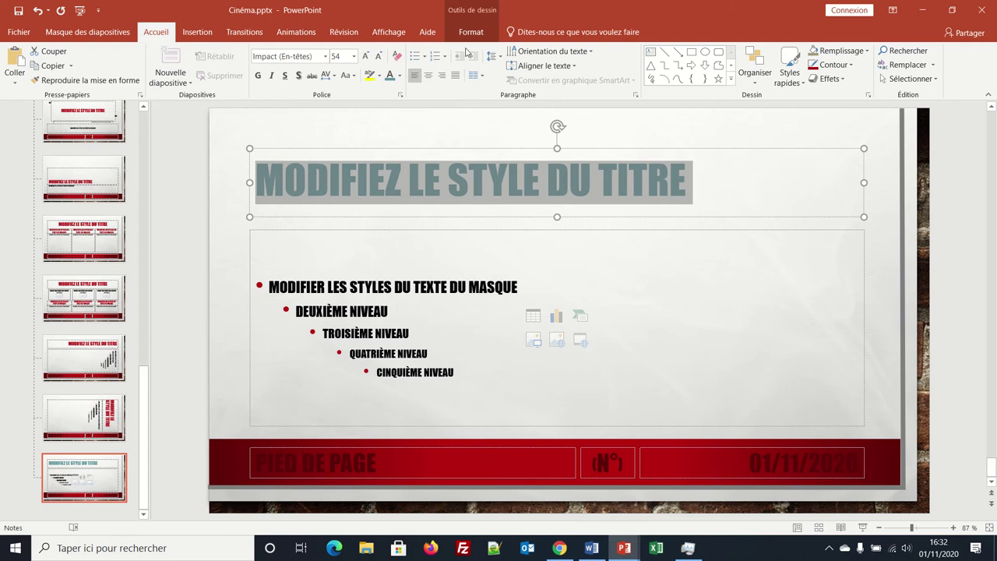
Return to normal view and check the blue-green titles on slides 3, 4, 5 and 2, ending on slide 4.
{"action": "left_click", "coordinate": [378, 33]}
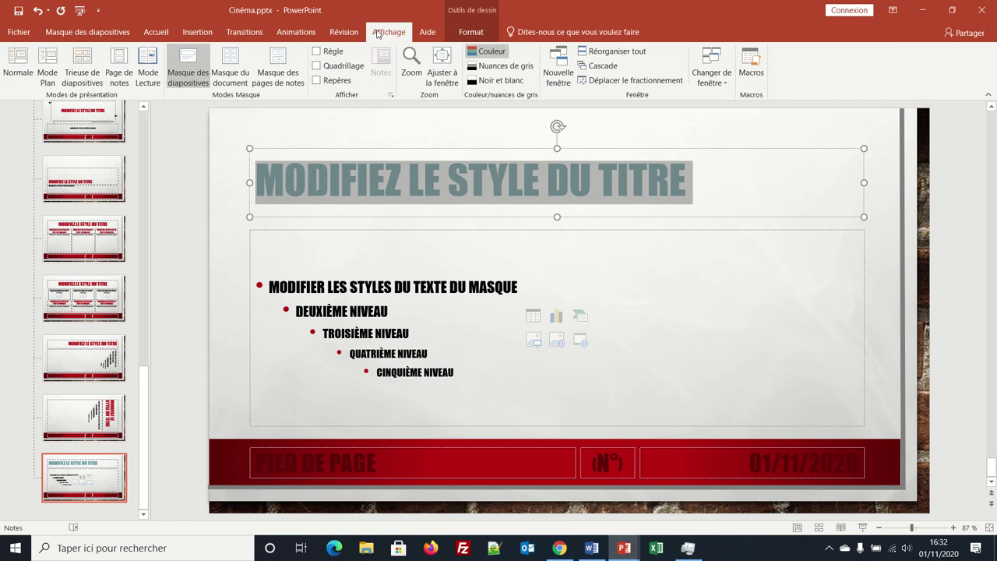
{"action": "left_click", "coordinate": [19, 56]}
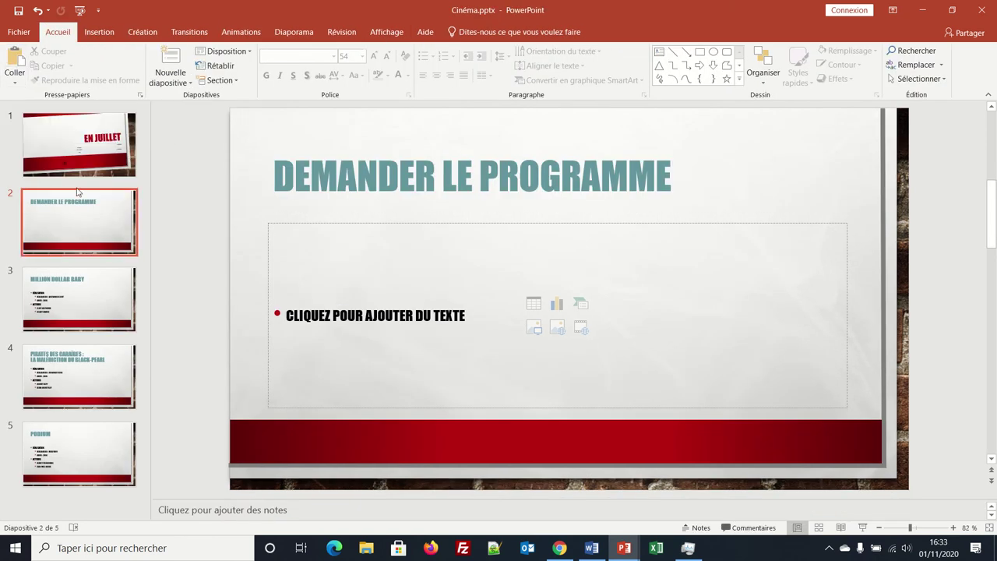
{"action": "left_click", "coordinate": [96, 316]}
{"action": "left_click", "coordinate": [98, 368]}
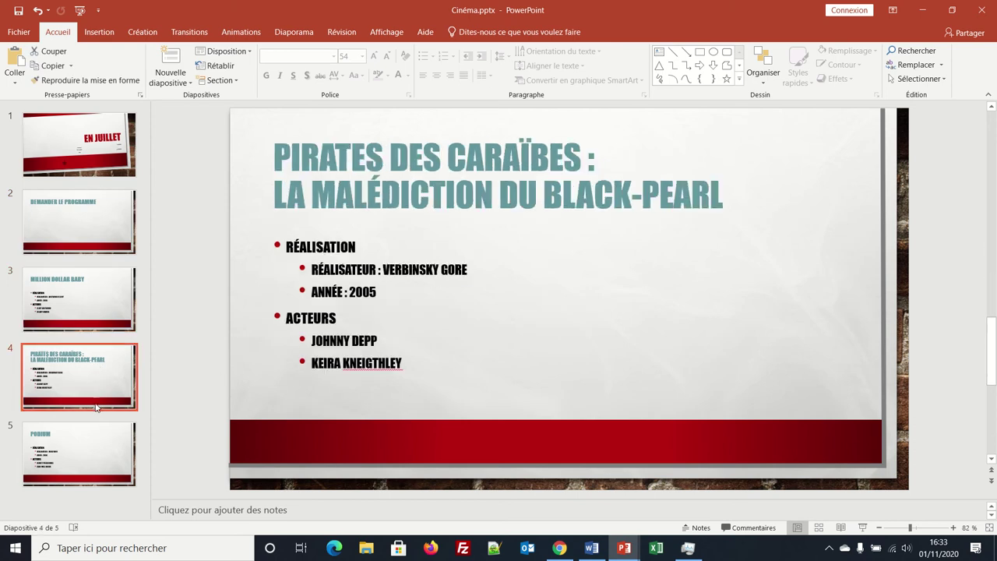
{"action": "left_click", "coordinate": [92, 441]}
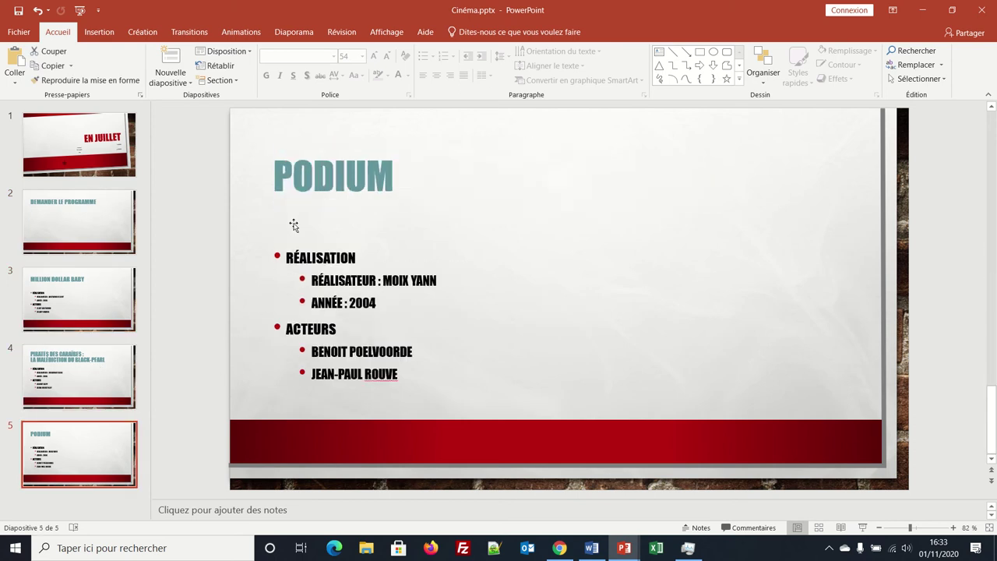
{"action": "left_click", "coordinate": [69, 225]}
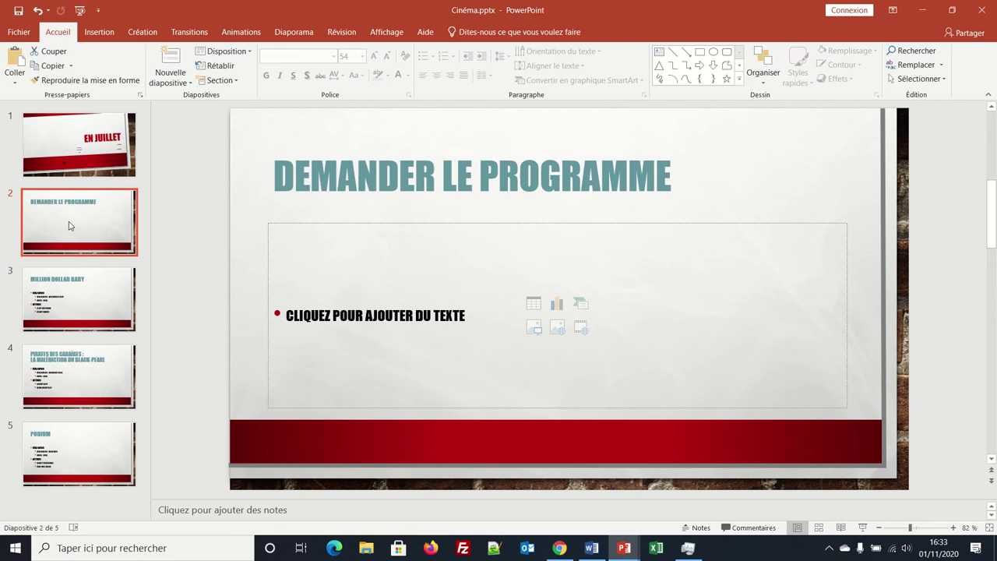
{"action": "left_click", "coordinate": [79, 366]}
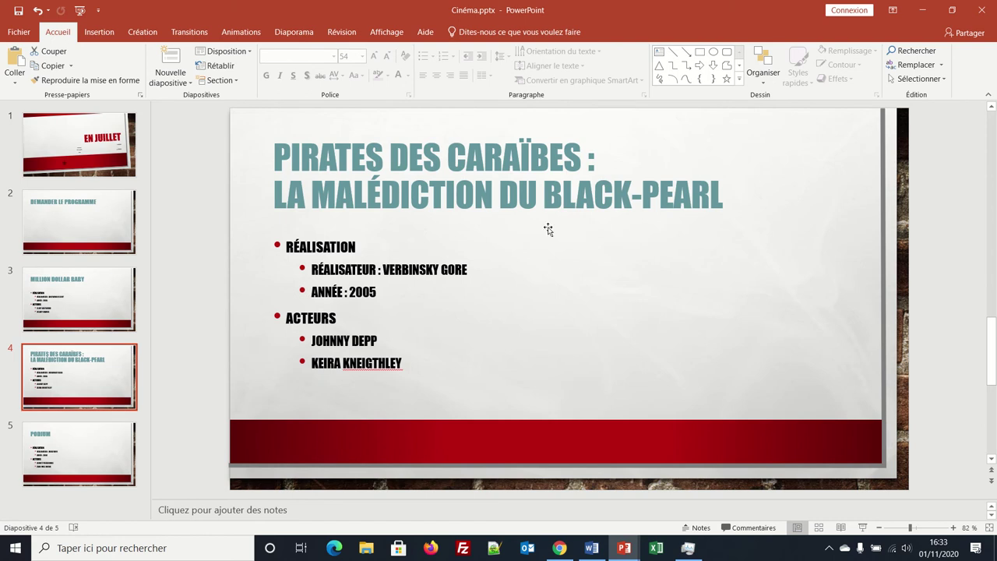
Color slide 4's 'PIRATES DES CARAÏBES' title Marron, Accentuation2 instead of blue-green.
{"action": "left_click", "coordinate": [726, 194]}
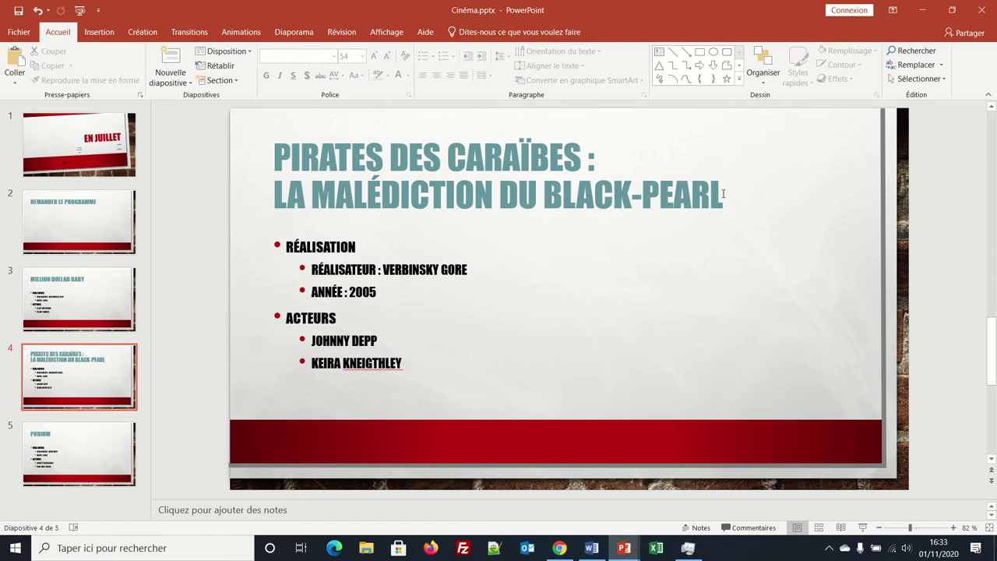
{"action": "left_click_drag", "start_coordinate": [720, 194], "coordinate": [273, 148]}
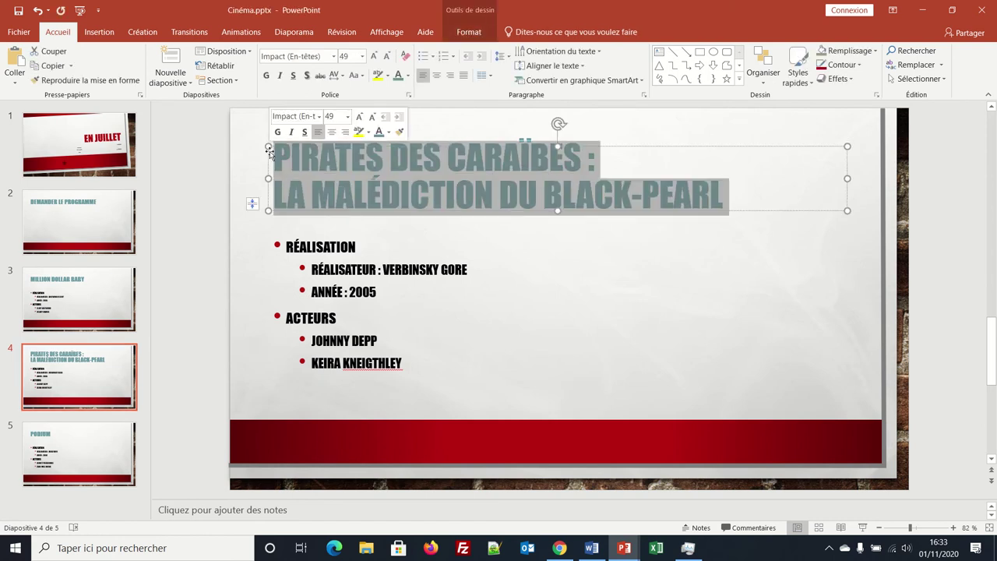
{"action": "left_click", "coordinate": [405, 76]}
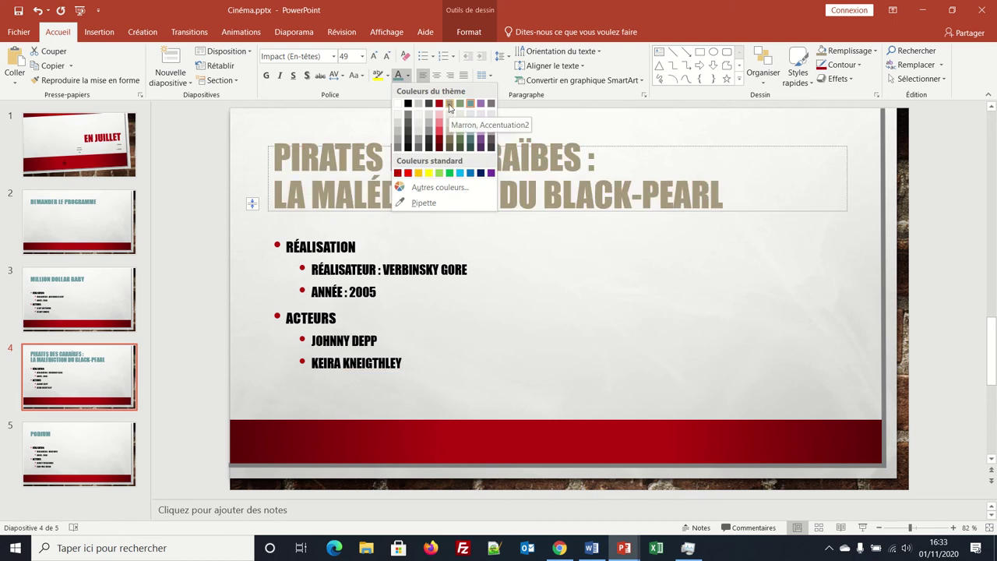
{"action": "left_click", "coordinate": [449, 108]}
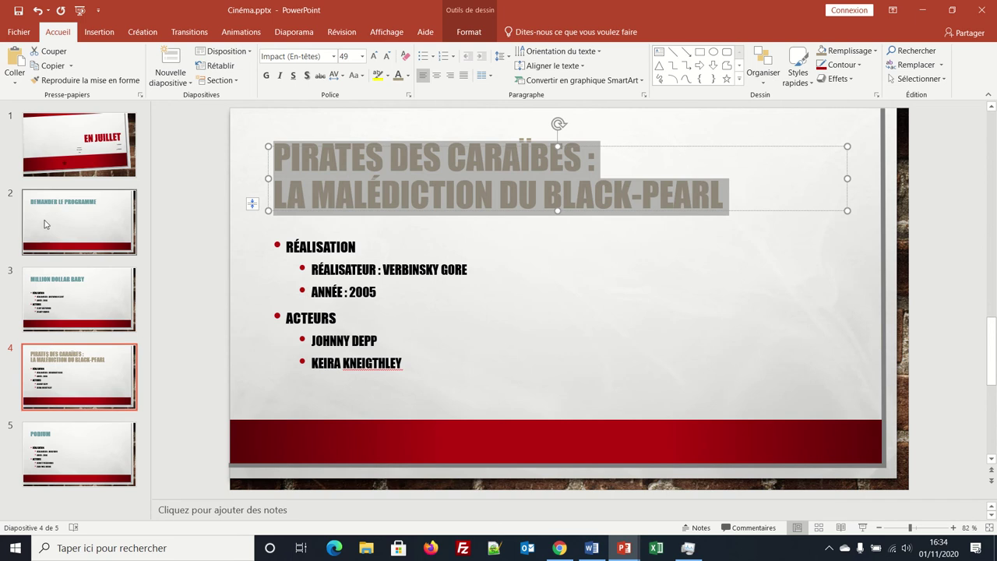
Reopen Slide Master view and select the top-level master slide, whose title is still red.
{"action": "left_click", "coordinate": [469, 35]}
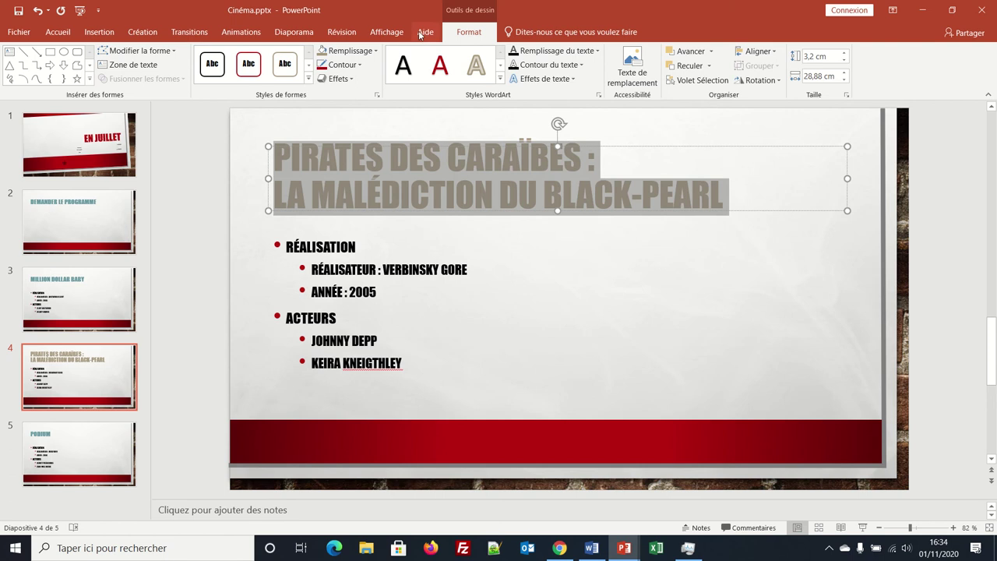
{"action": "left_click", "coordinate": [386, 32]}
{"action": "left_click", "coordinate": [191, 78]}
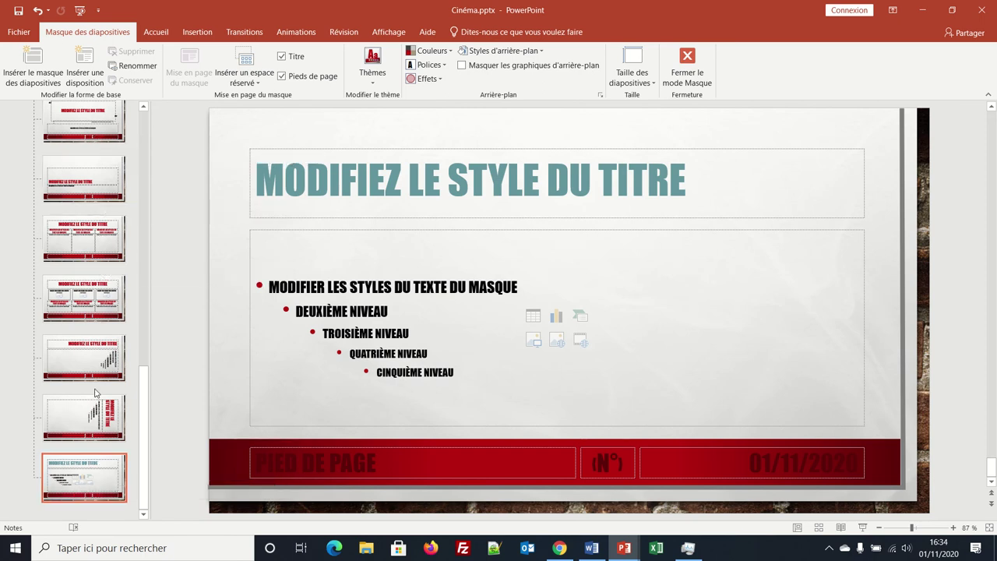
{"action": "left_click_drag", "start_coordinate": [144, 402], "coordinate": [147, 106]}
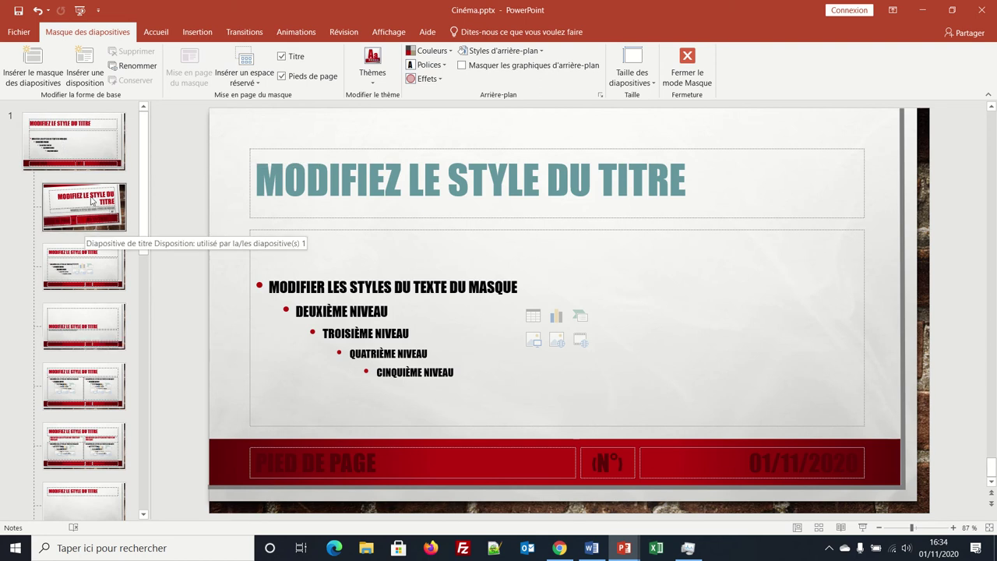
{"action": "left_click", "coordinate": [100, 142]}
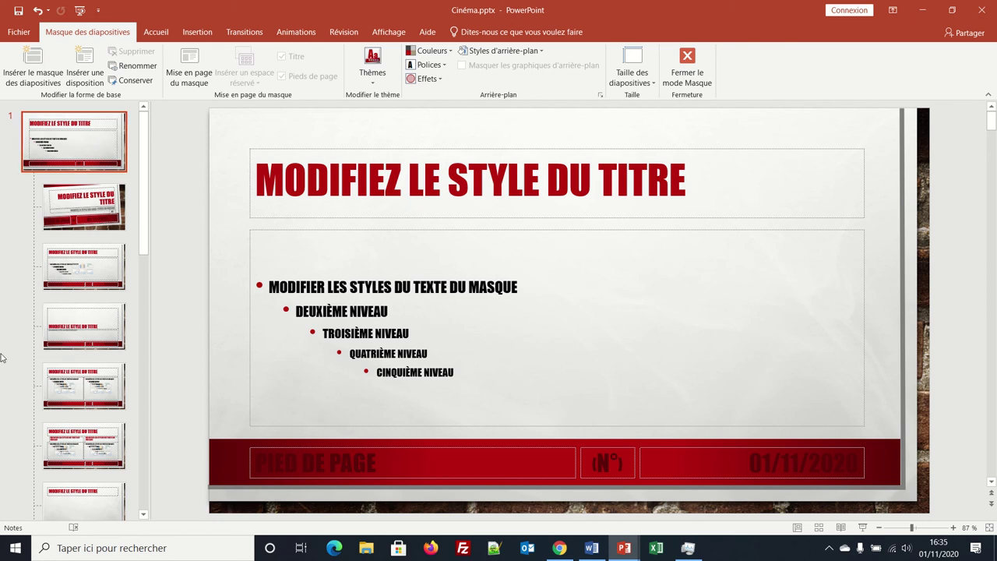
In Firefox, run a Google Images search for 'cinema camera'.
{"action": "left_click", "coordinate": [428, 549]}
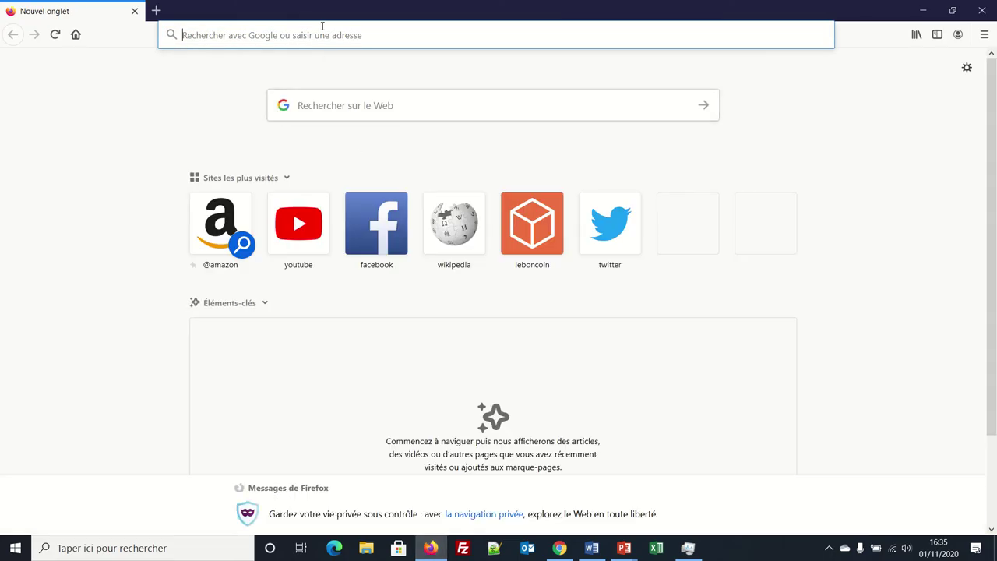
{"action": "type", "text": "cinema"}
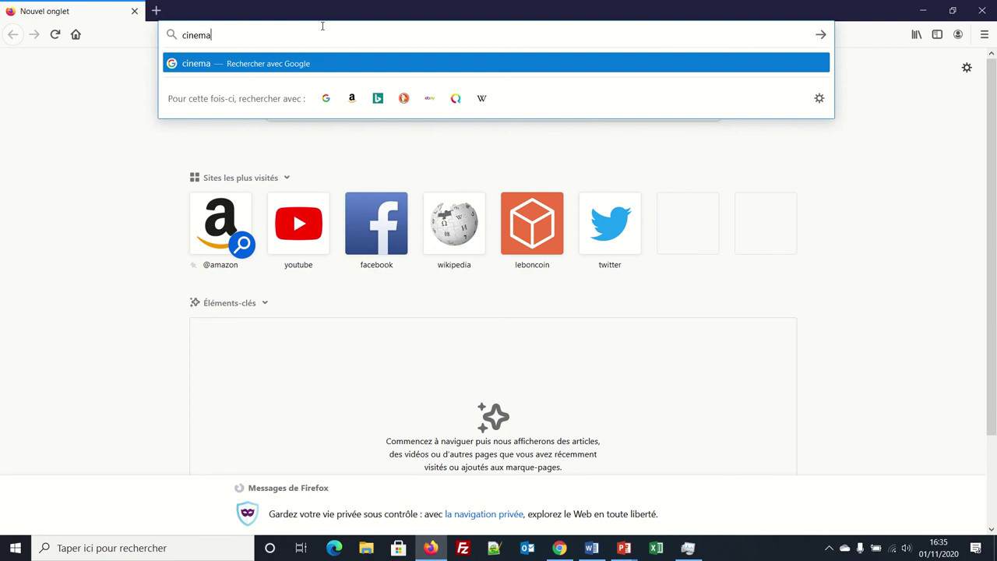
{"action": "type", "text": " cameera"}
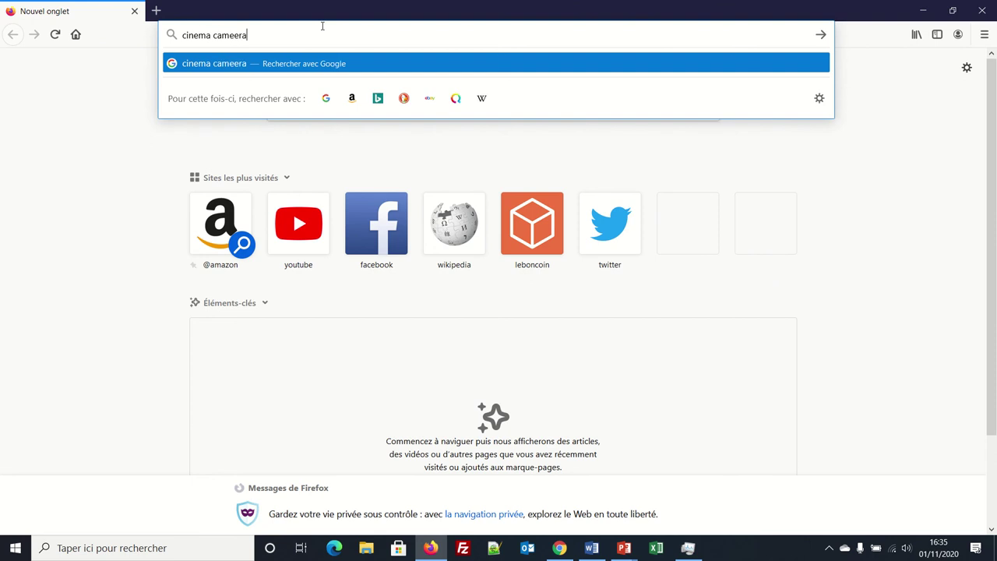
{"action": "key", "text": "BackSpace"}
{"action": "key", "text": "BackSpace"}
{"action": "key", "text": "BackSpace"}
{"action": "type", "text": "ra"}
{"action": "key", "text": "Return"}
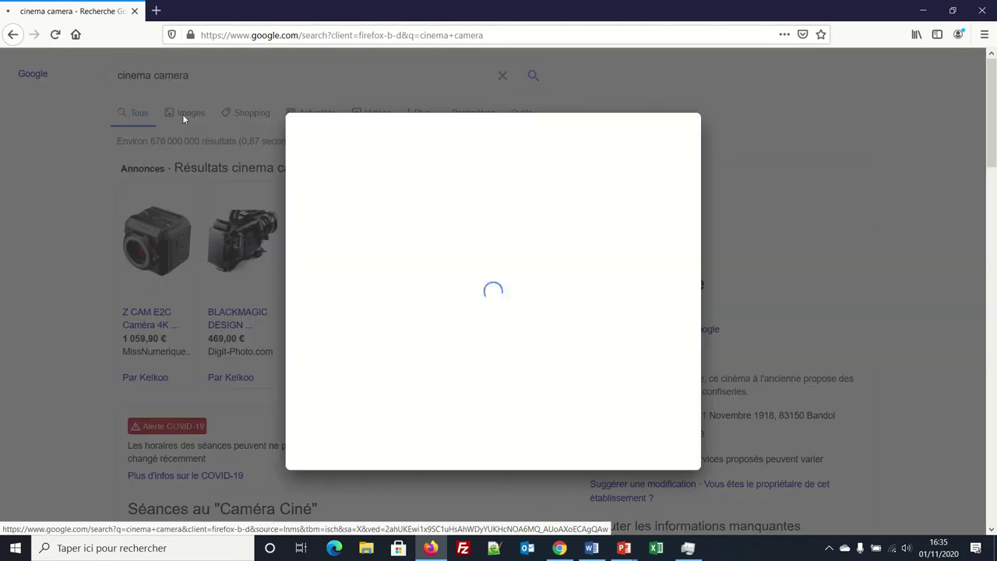
{"action": "left_click", "coordinate": [183, 114]}
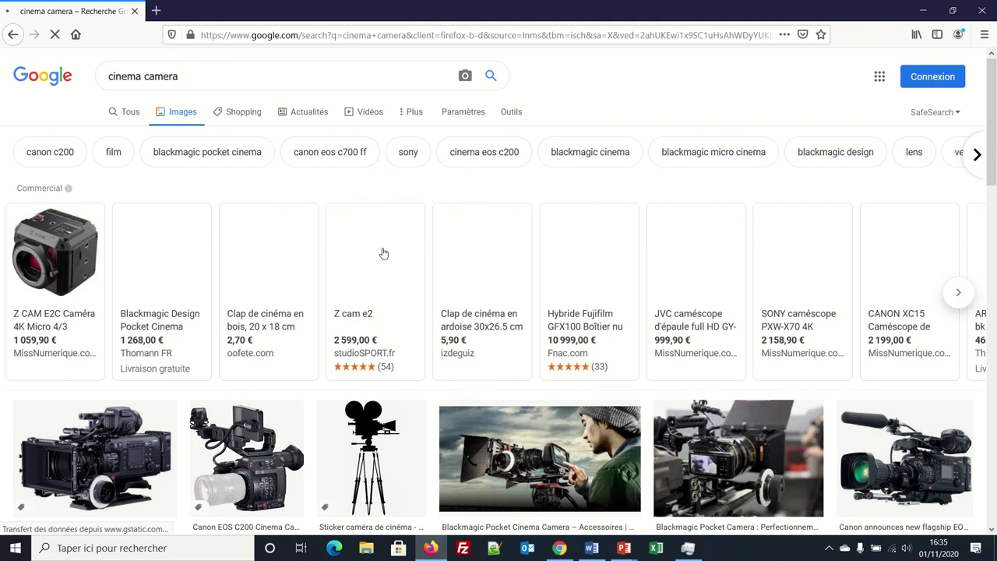
{"action": "scroll", "coordinate": [412, 320], "scroll_direction": "down", "scroll_amount": 10}
{"action": "scroll", "coordinate": [413, 323], "scroll_direction": "up", "scroll_amount": 10}
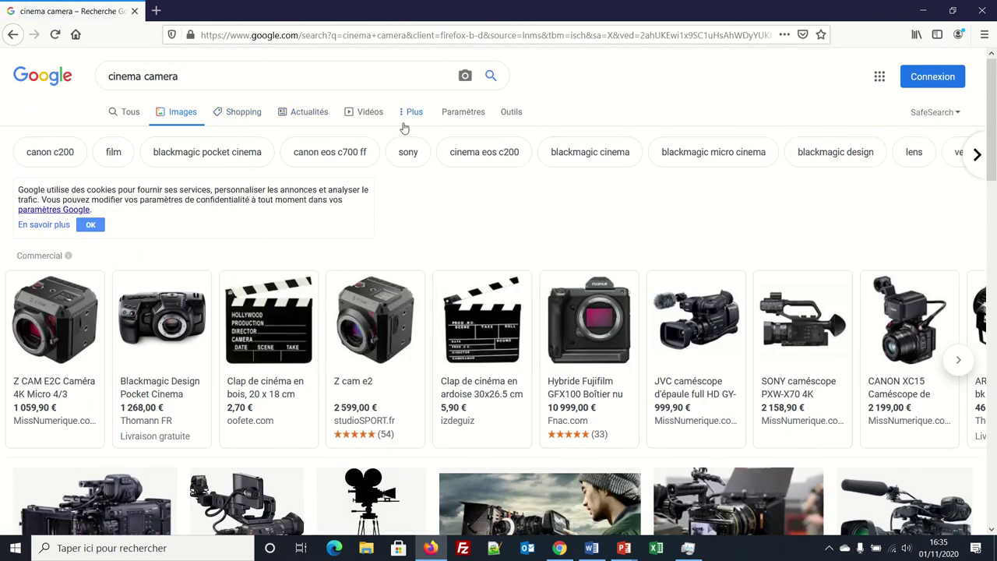
{"action": "left_click", "coordinate": [454, 116]}
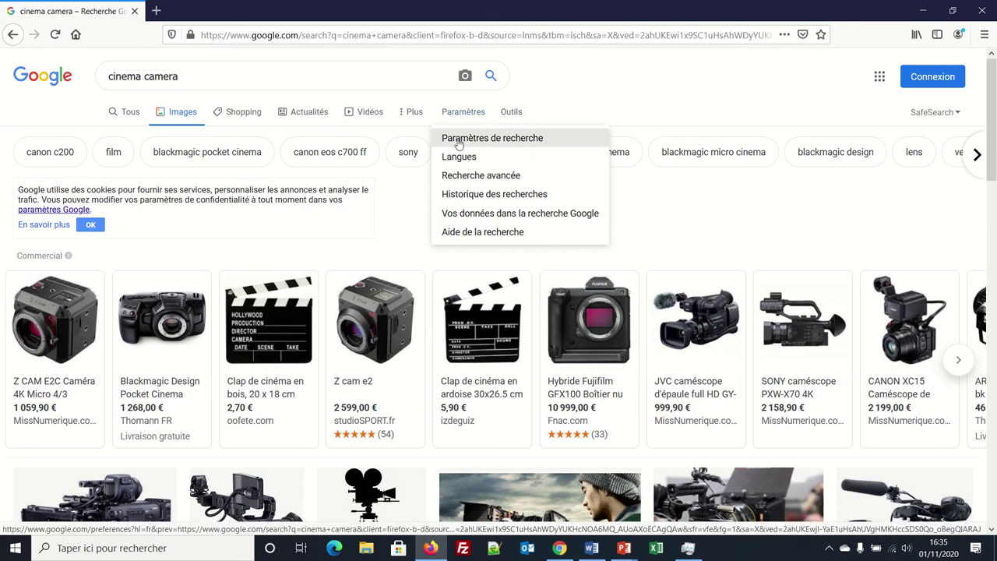
Copy the full-size wooden clapperboard image, close it and return to PowerPoint.
{"action": "left_click", "coordinate": [263, 340]}
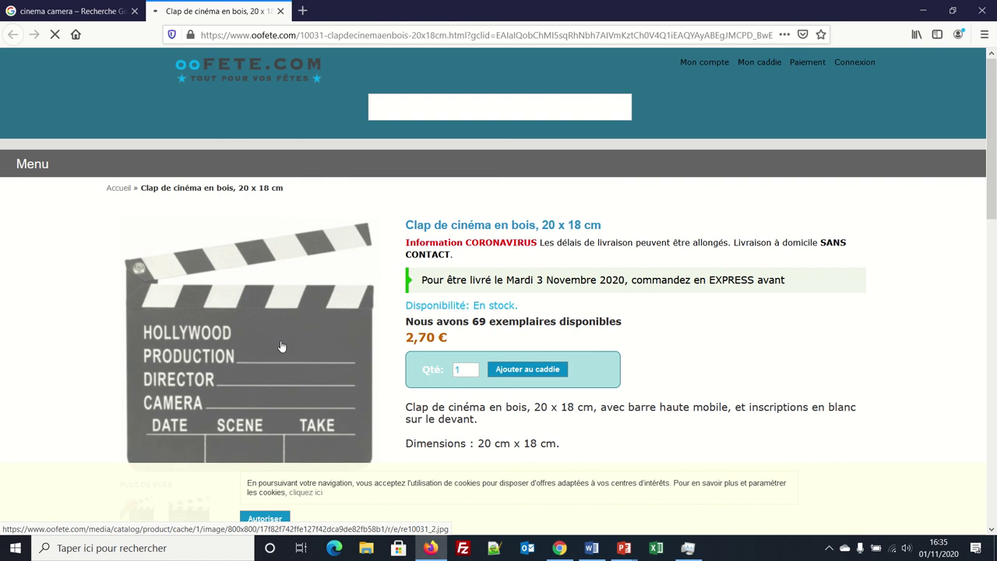
{"action": "right_click", "coordinate": [282, 346]}
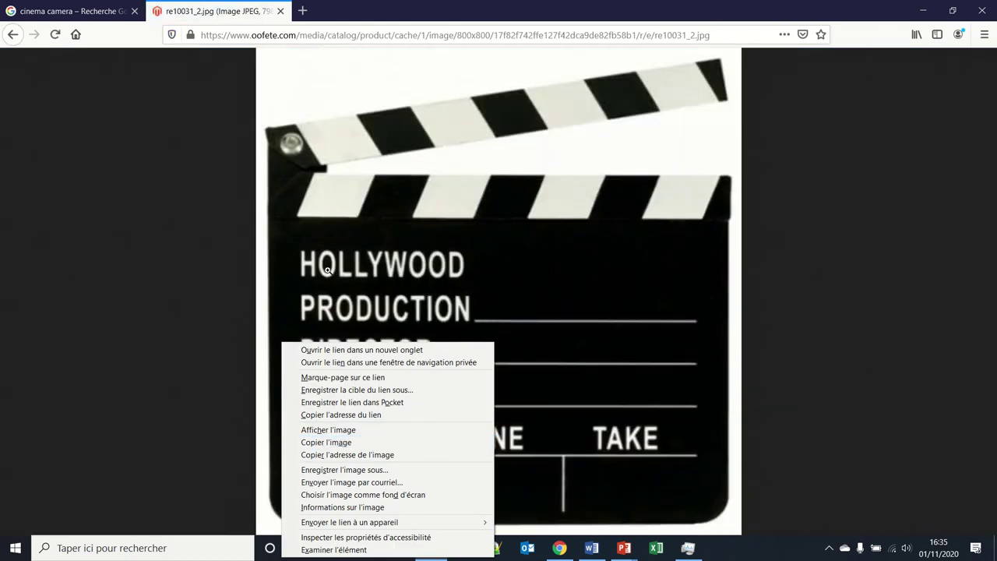
{"action": "right_click", "coordinate": [328, 270]}
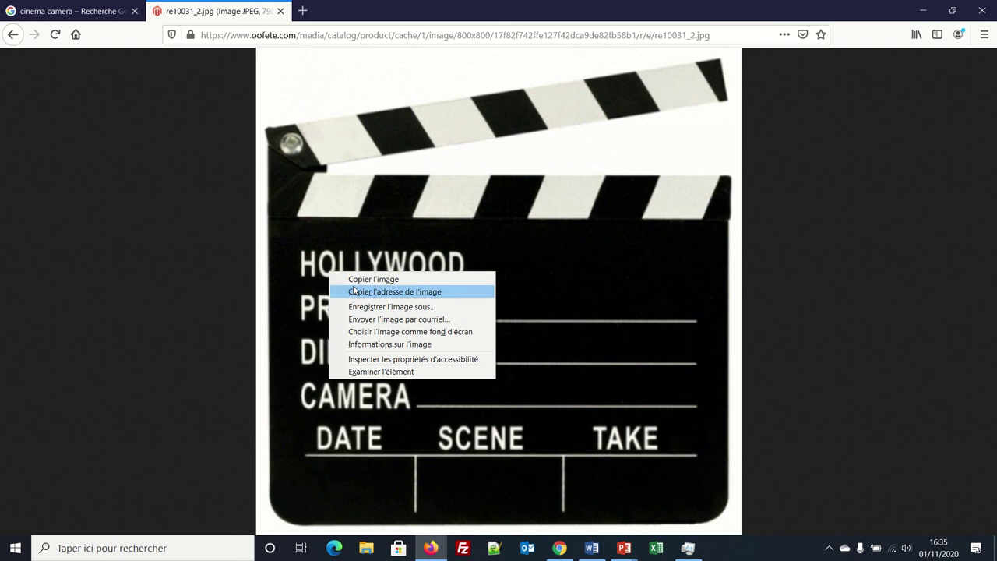
{"action": "left_click", "coordinate": [353, 283]}
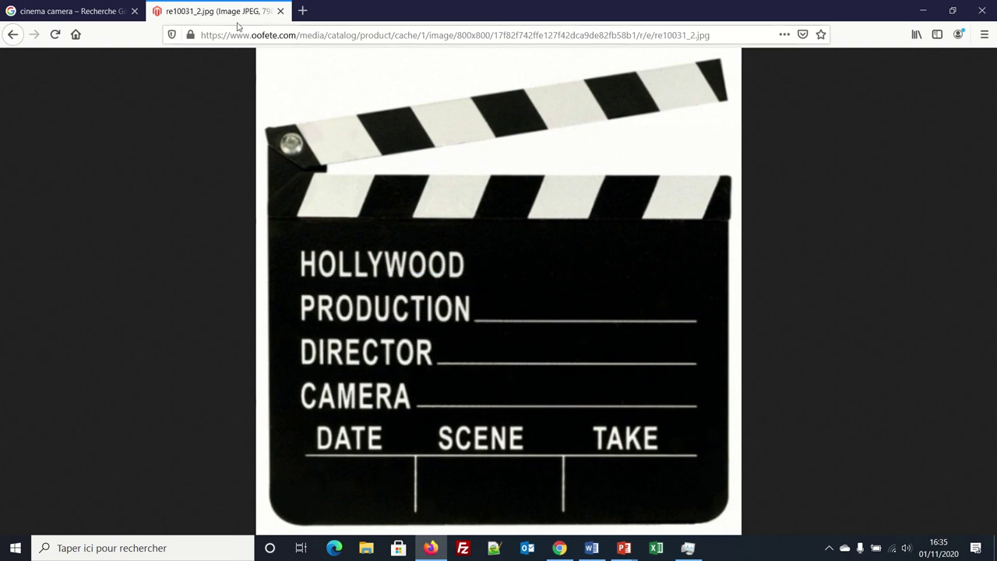
{"action": "left_click", "coordinate": [281, 11]}
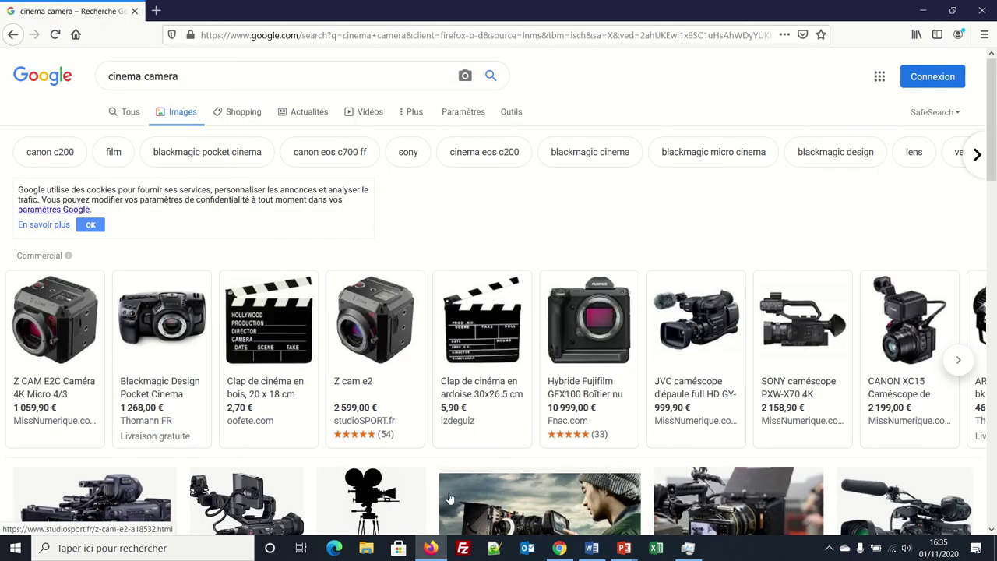
{"action": "mouse_move", "coordinate": [624, 547]}
{"action": "left_click", "coordinate": [585, 526]}
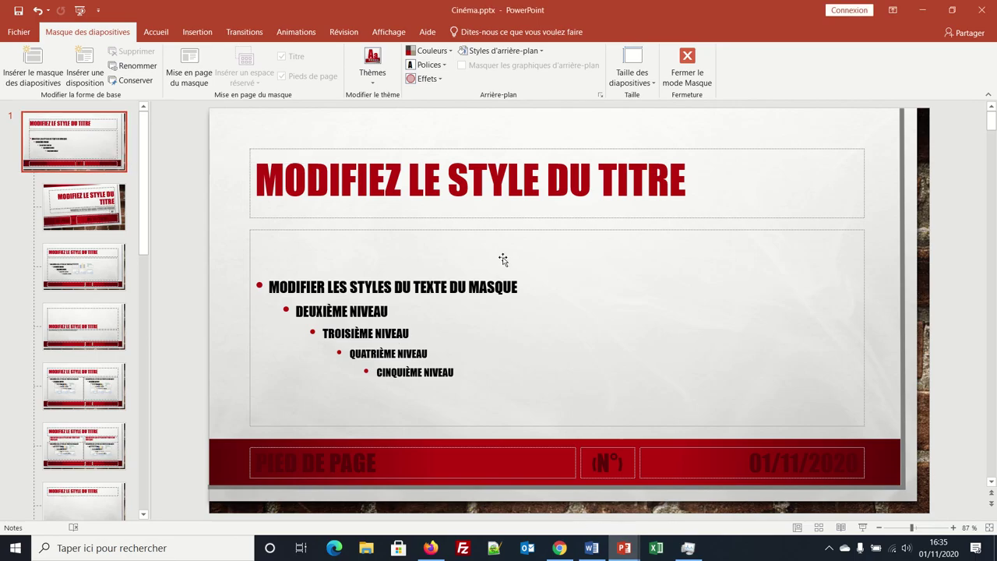
Paste the copied clapperboard image onto the main slide master.
{"action": "left_click", "coordinate": [725, 130]}
{"action": "left_click_drag", "start_coordinate": [725, 129], "coordinate": [725, 132]}
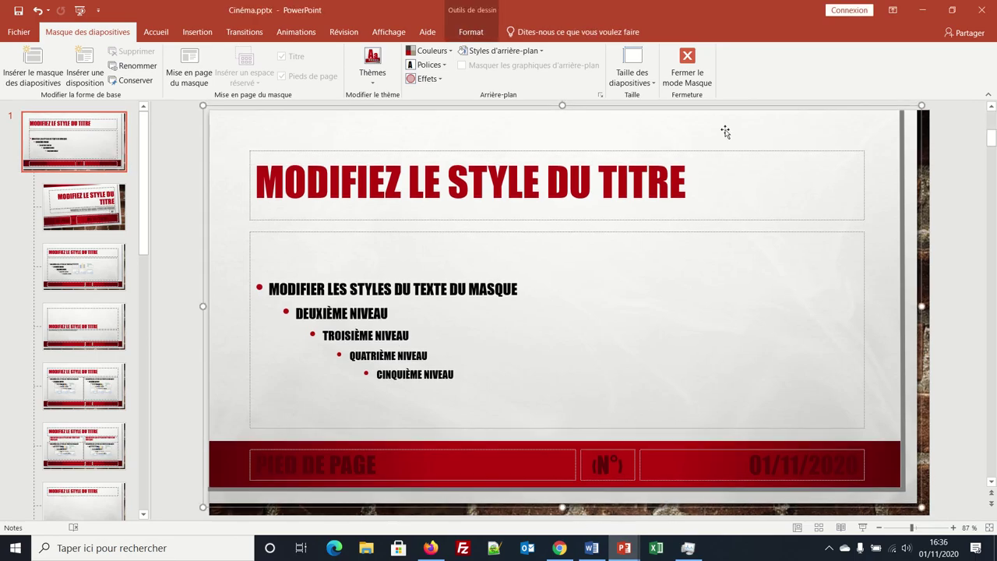
{"action": "right_click", "coordinate": [725, 132]}
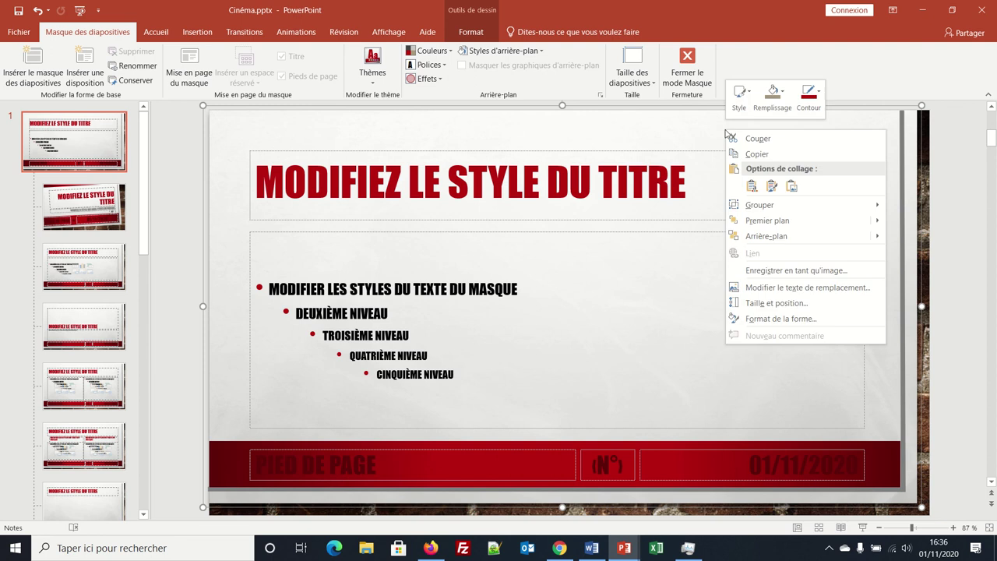
{"action": "left_click", "coordinate": [752, 186]}
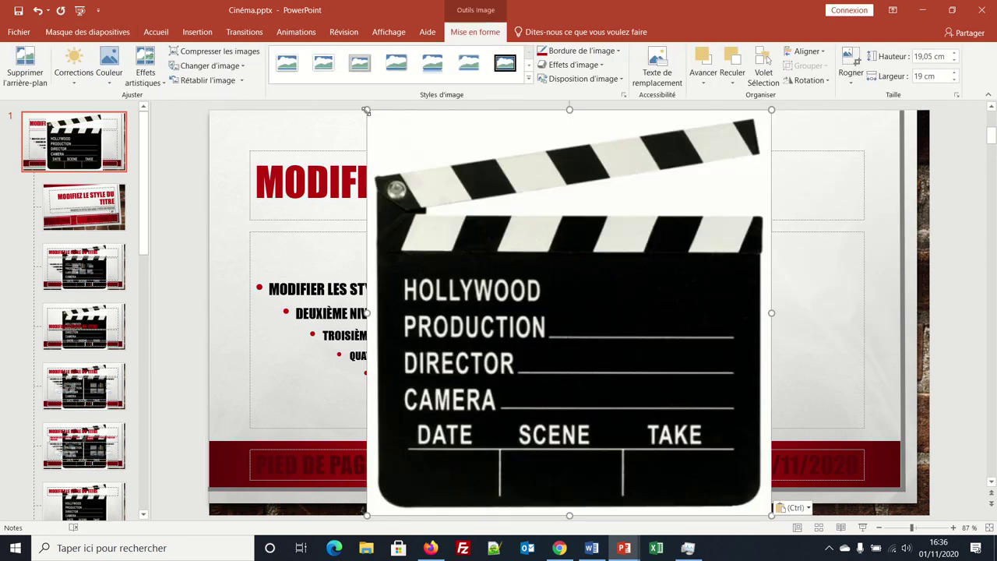
Shrink the clapperboard to about 4.35 × 4.34 cm and place it in the top-right corner.
{"action": "mouse_move", "coordinate": [366, 110]}
{"action": "left_mouse_down"}
{"action": "mouse_move", "coordinate": [549, 261]}
{"action": "mouse_move", "coordinate": [665, 531]}
{"action": "mouse_move", "coordinate": [647, 489]}
{"action": "left_mouse_up"}
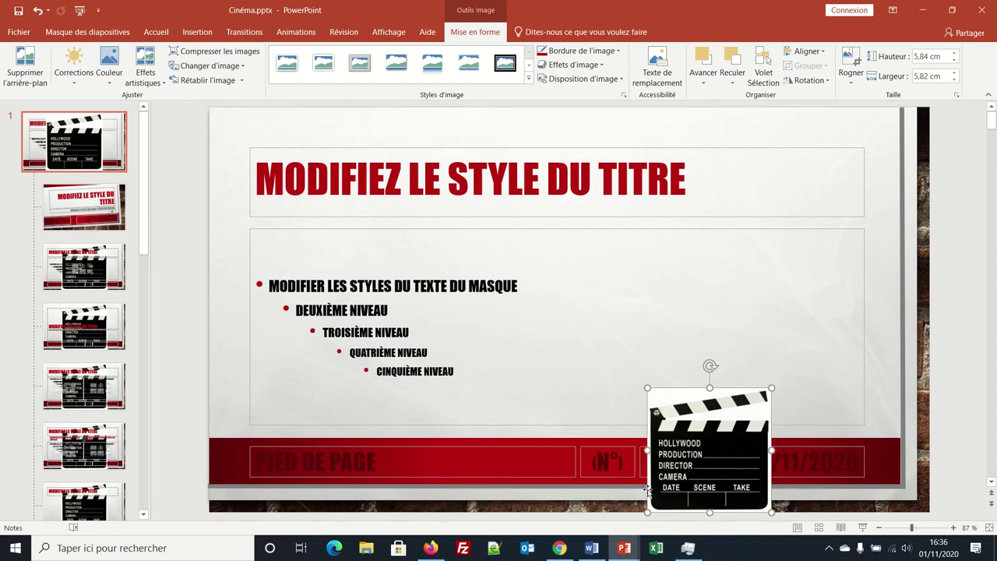
{"action": "mouse_move", "coordinate": [683, 431]}
{"action": "left_mouse_down"}
{"action": "mouse_move", "coordinate": [798, 204]}
{"action": "mouse_move", "coordinate": [845, 174]}
{"action": "left_mouse_up"}
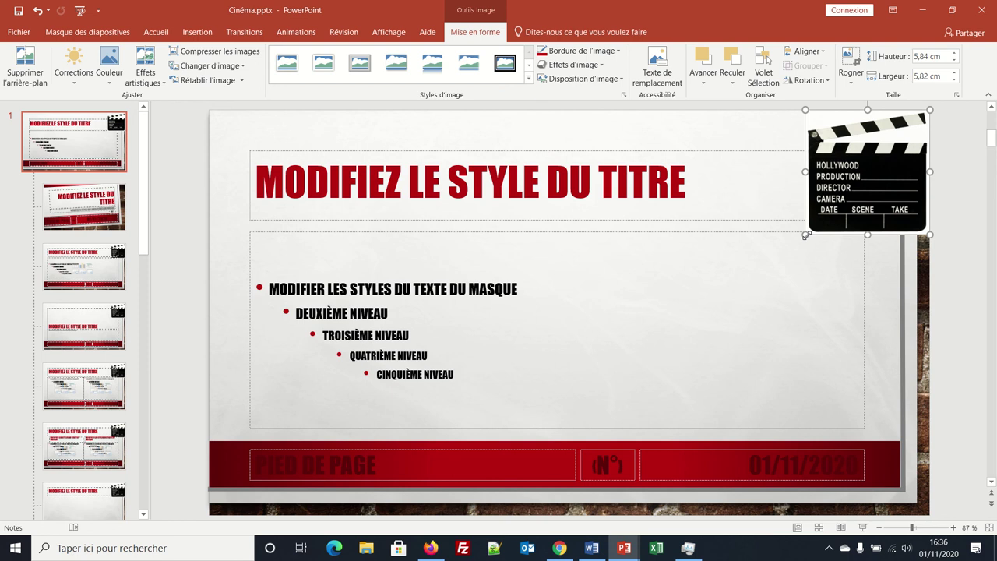
{"action": "mouse_move", "coordinate": [806, 235]}
{"action": "left_mouse_down"}
{"action": "mouse_move", "coordinate": [827, 197]}
{"action": "mouse_move", "coordinate": [833, 204]}
{"action": "mouse_move", "coordinate": [840, 175]}
{"action": "left_mouse_up"}
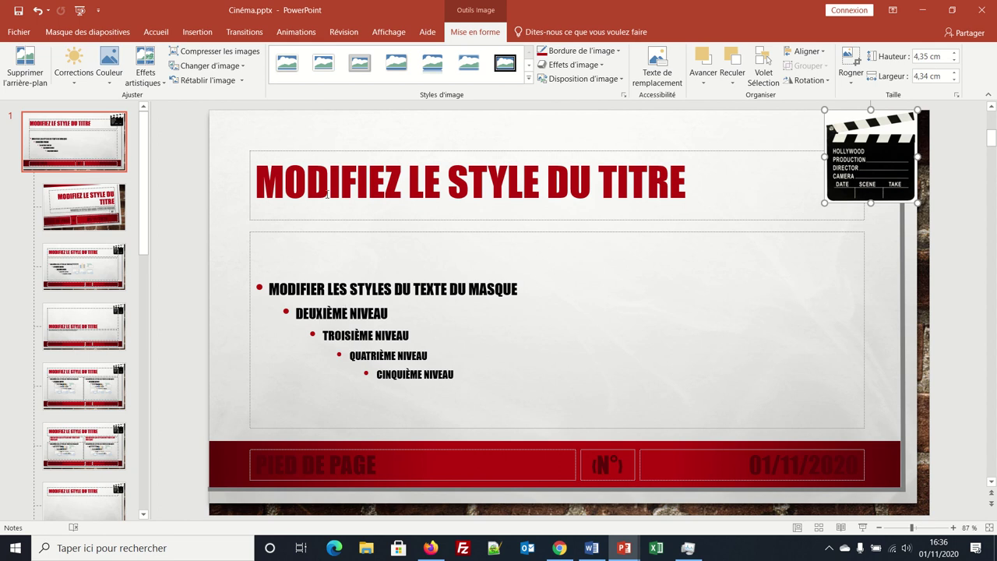
{"action": "left_click", "coordinate": [387, 34]}
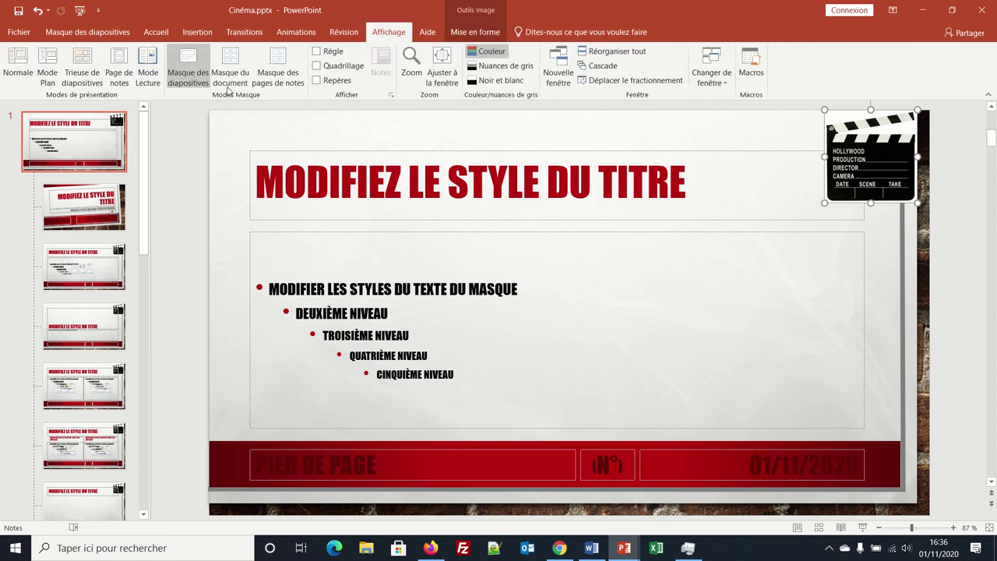
Return to Normal view, where slides 2 to 5 show the clapperboard top-right.
{"action": "left_click", "coordinate": [12, 56]}
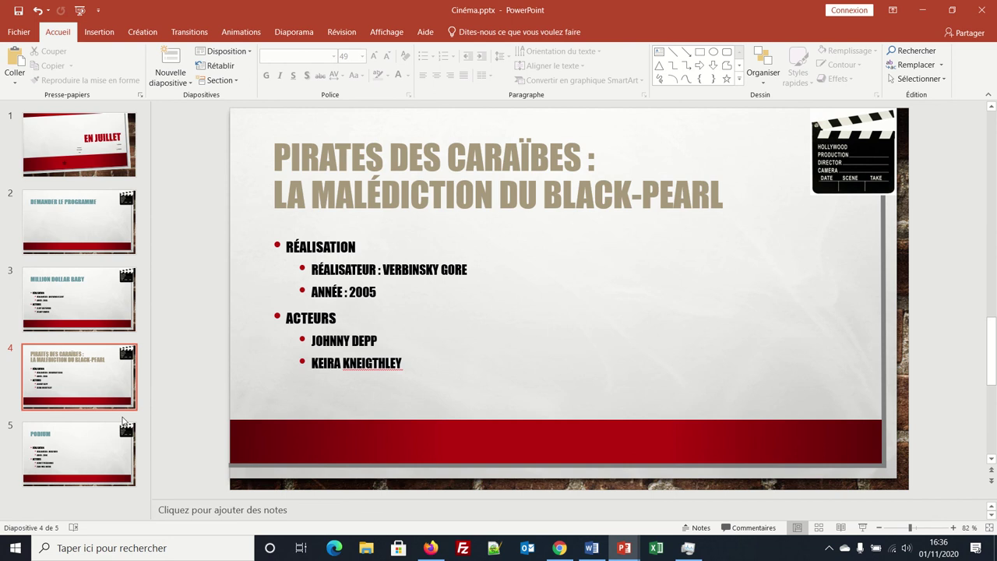
{"action": "mouse_move", "coordinate": [304, 4]}
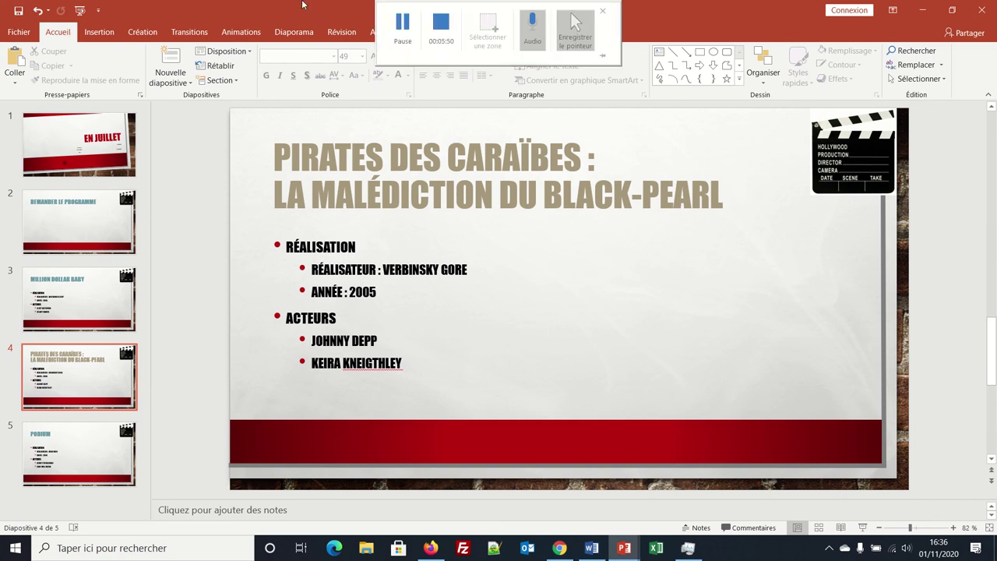